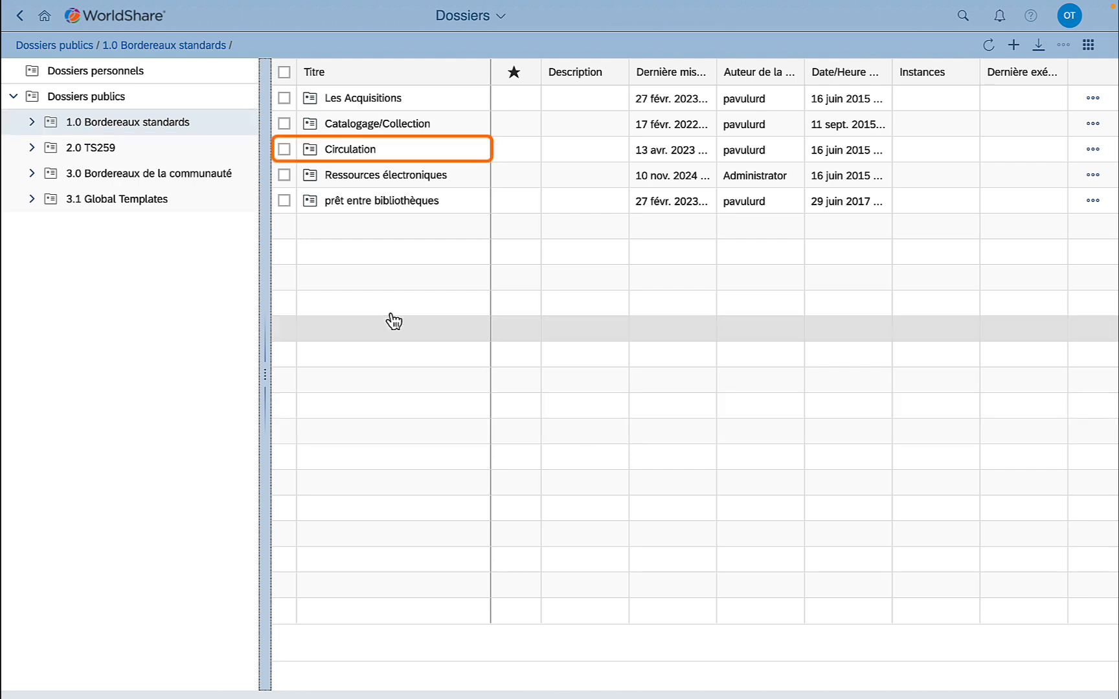
Open the Rapport sur les Documents en transit report from the Circulation folder of the standard reports.
double_click(349, 155)
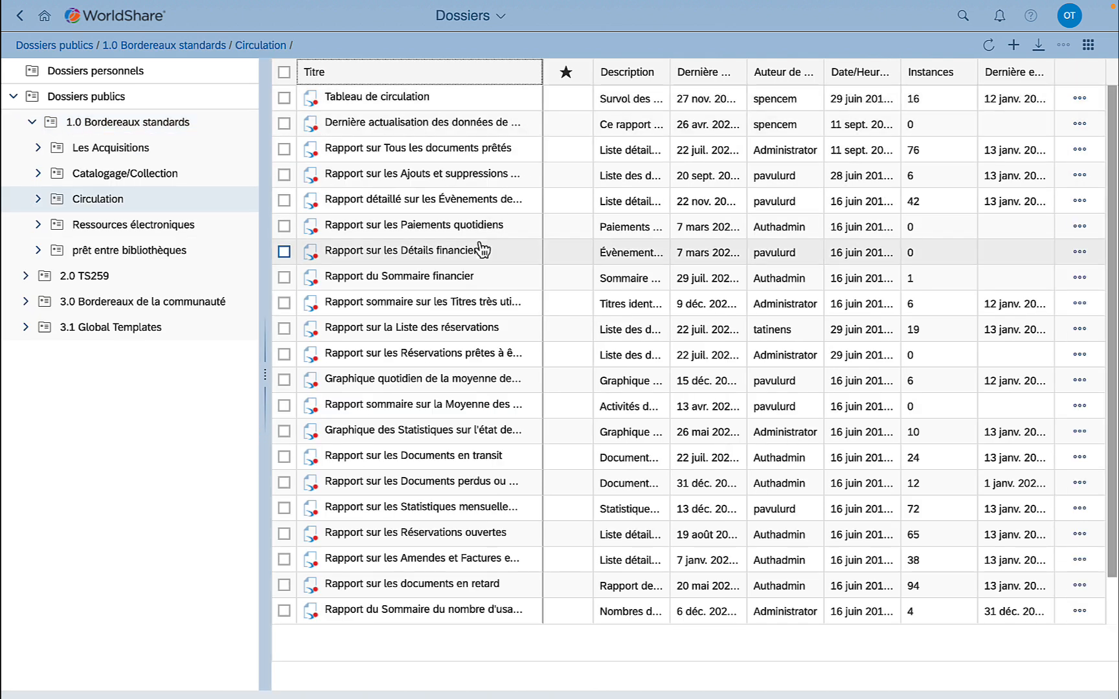
left_click(428, 459)
double_click(428, 458)
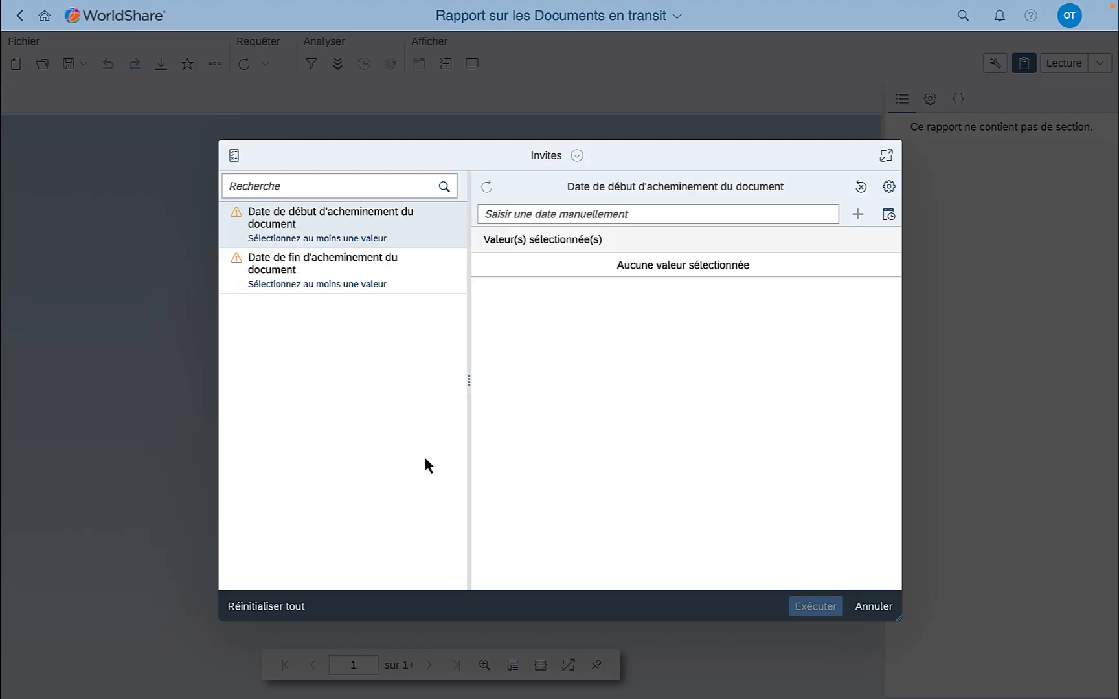
Set the Date de début d'acheminement du document prompt to 07/01/2020.
left_click(888, 214)
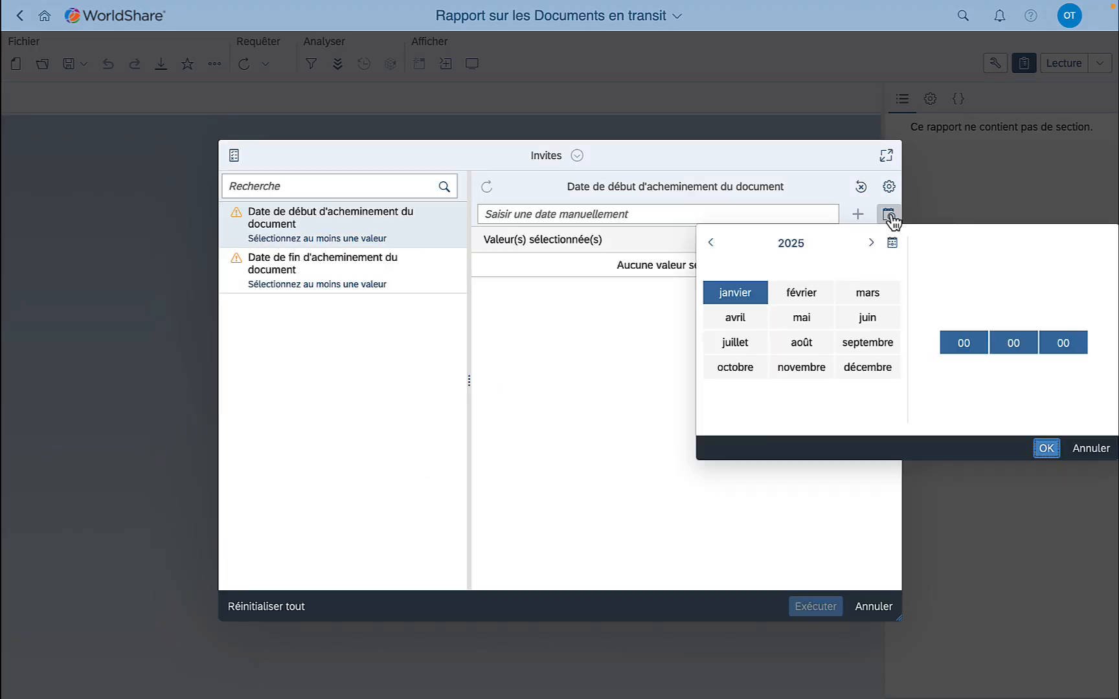
left_click(802, 257)
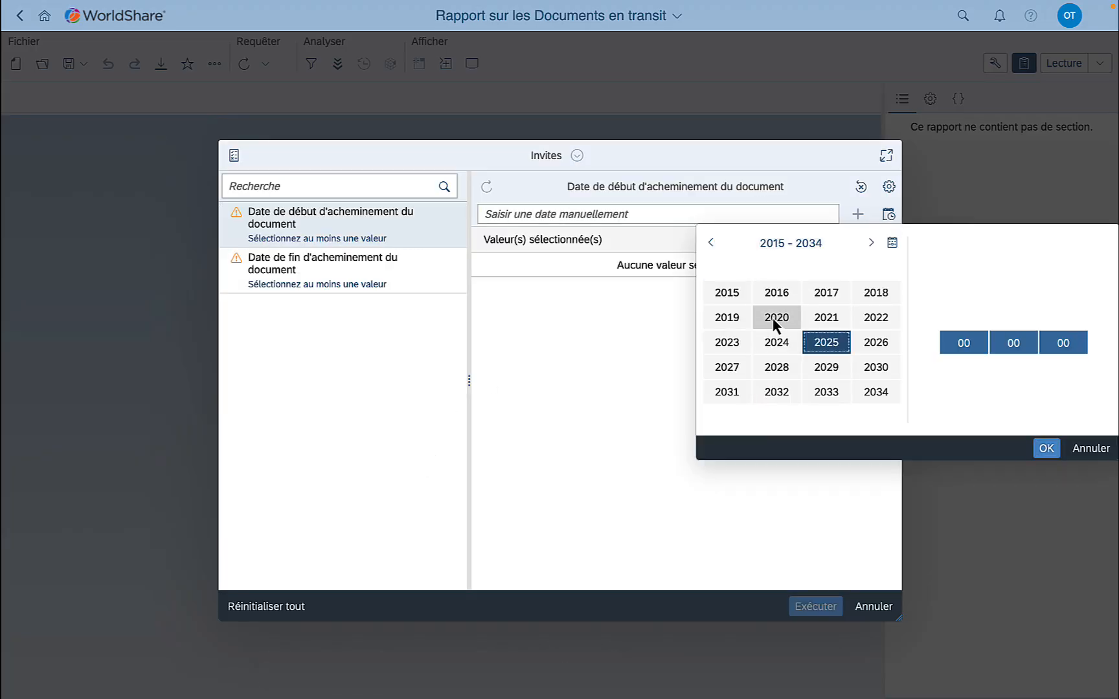
left_click(776, 319)
left_click(775, 317)
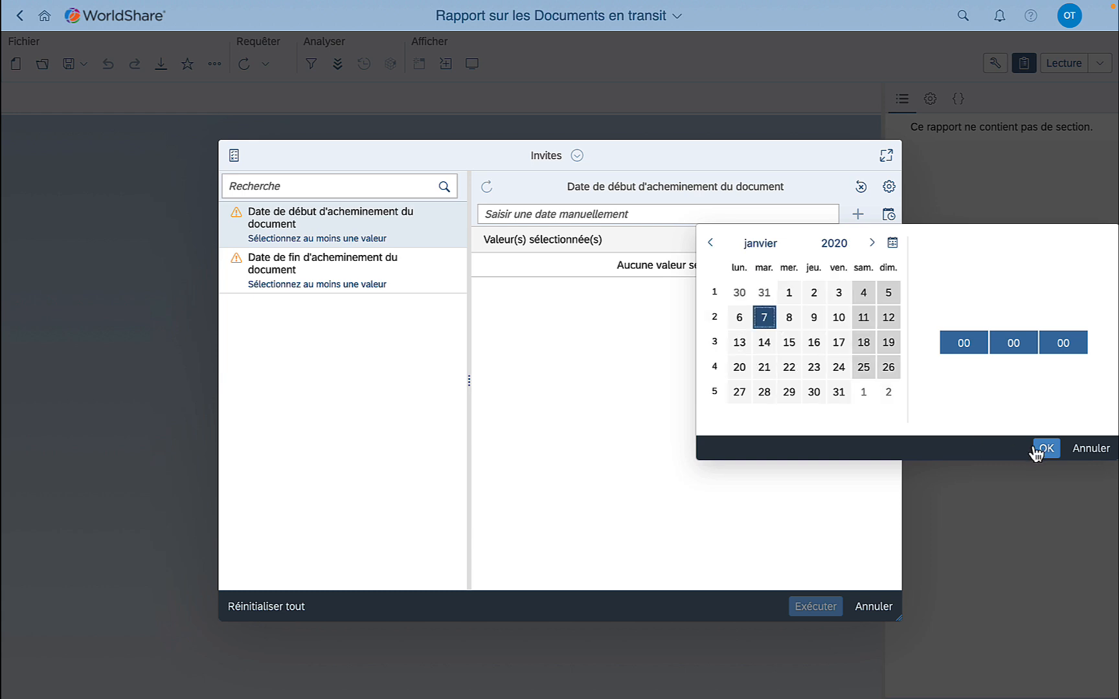
left_click(1045, 448)
Set the Date de fin d'acheminement du document prompt to 13/01/2025 and run the report.
left_click(355, 274)
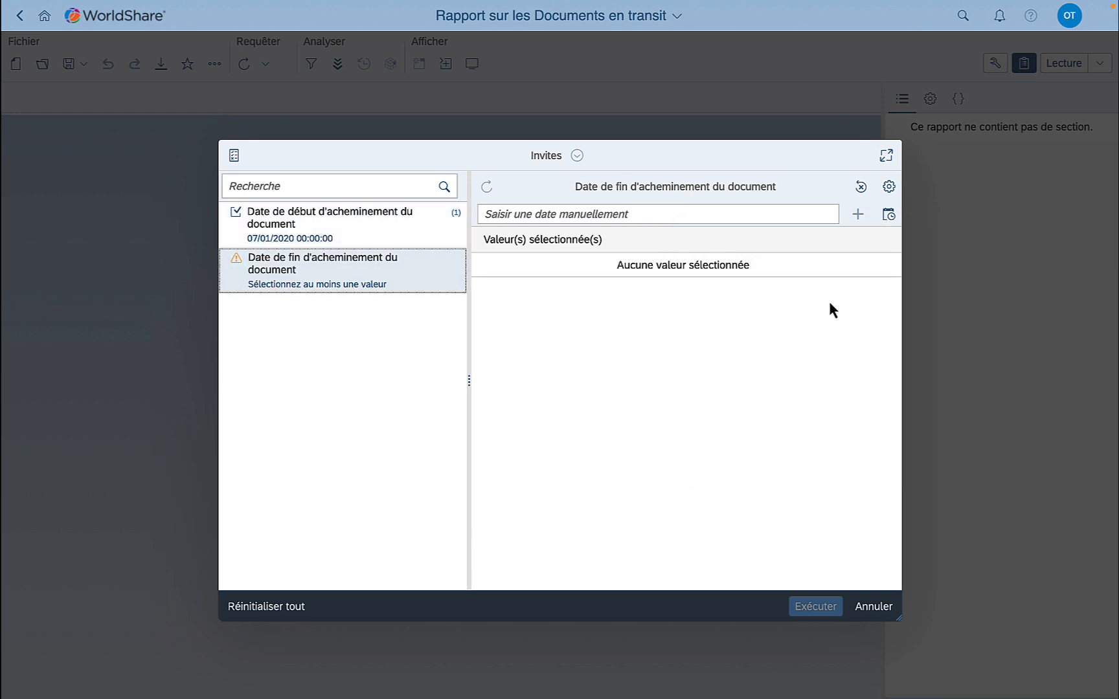
left_click(888, 215)
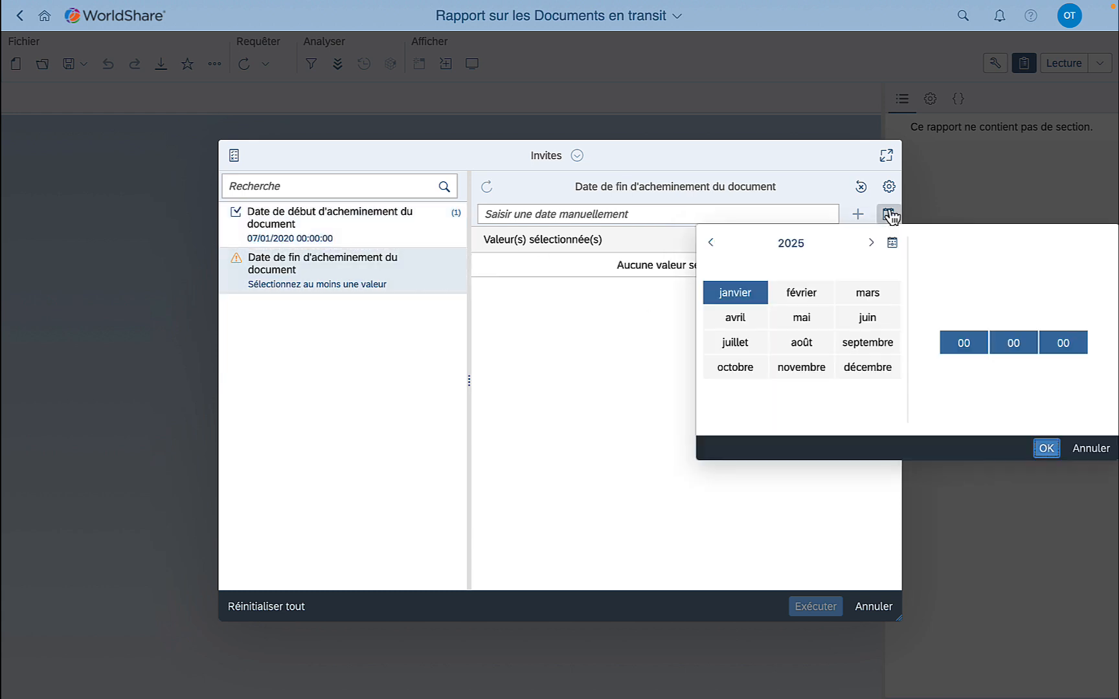
left_click(735, 295)
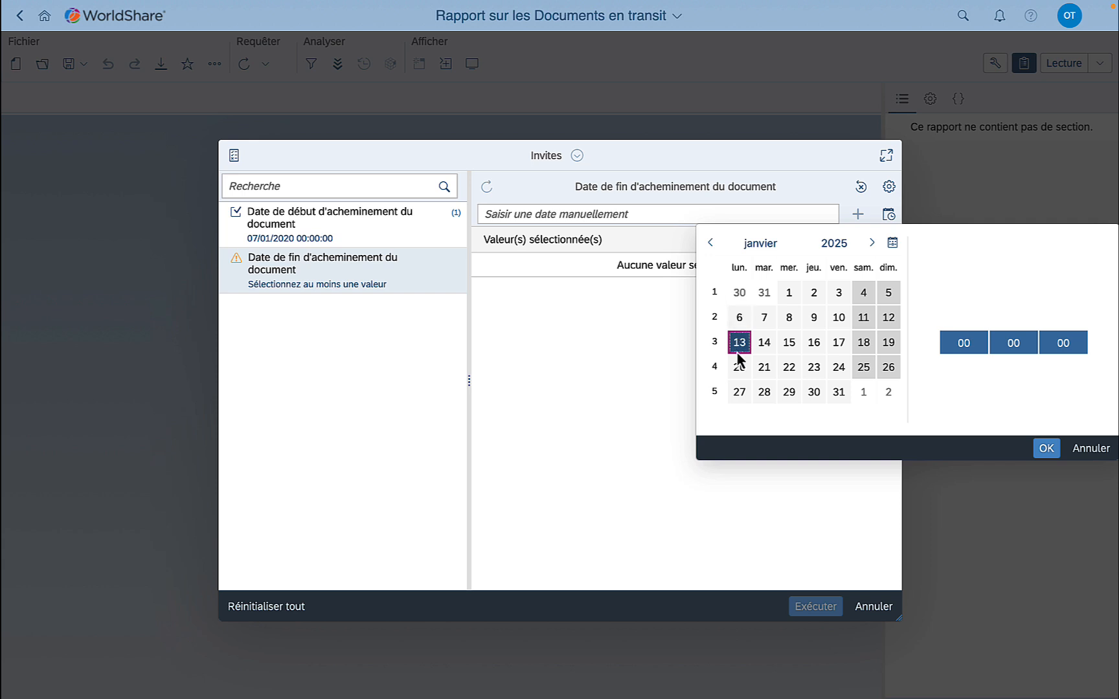
left_click(1043, 451)
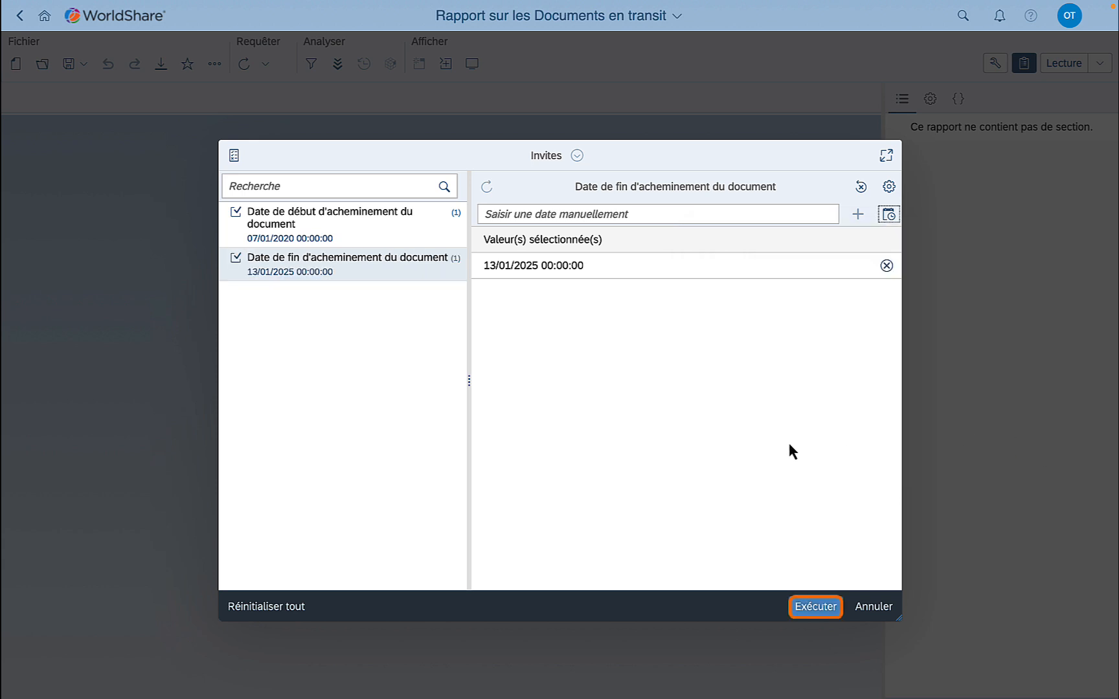
left_click(817, 607)
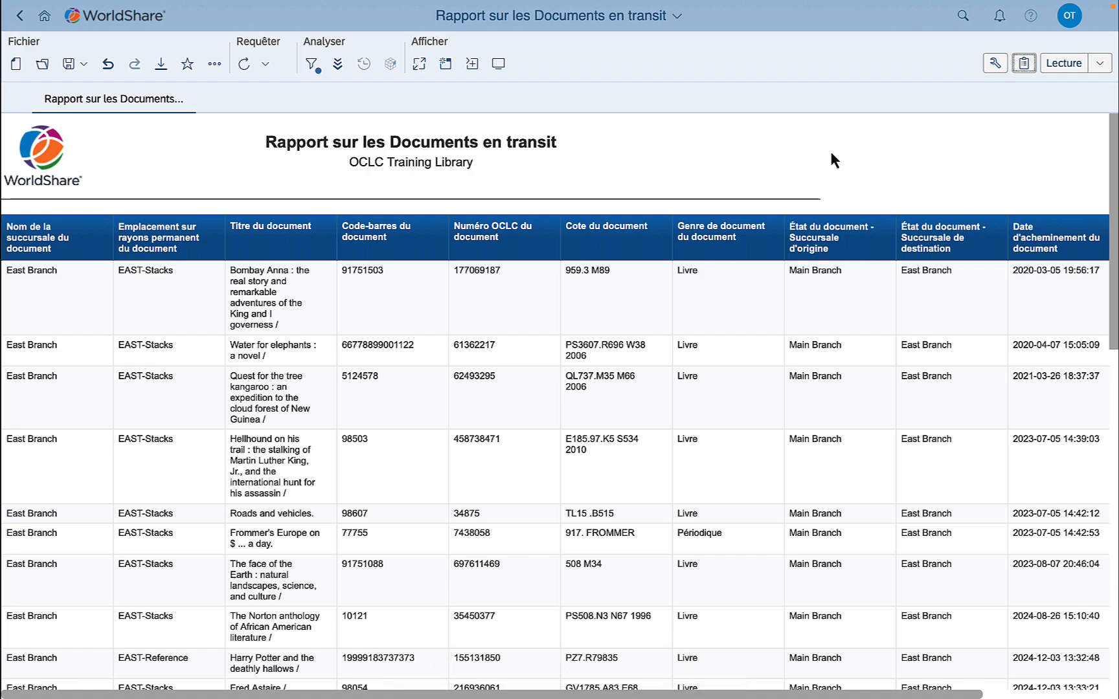
Look across the report's columns and switch the report to Conception mode.
scroll(637, 262, "right", 5)
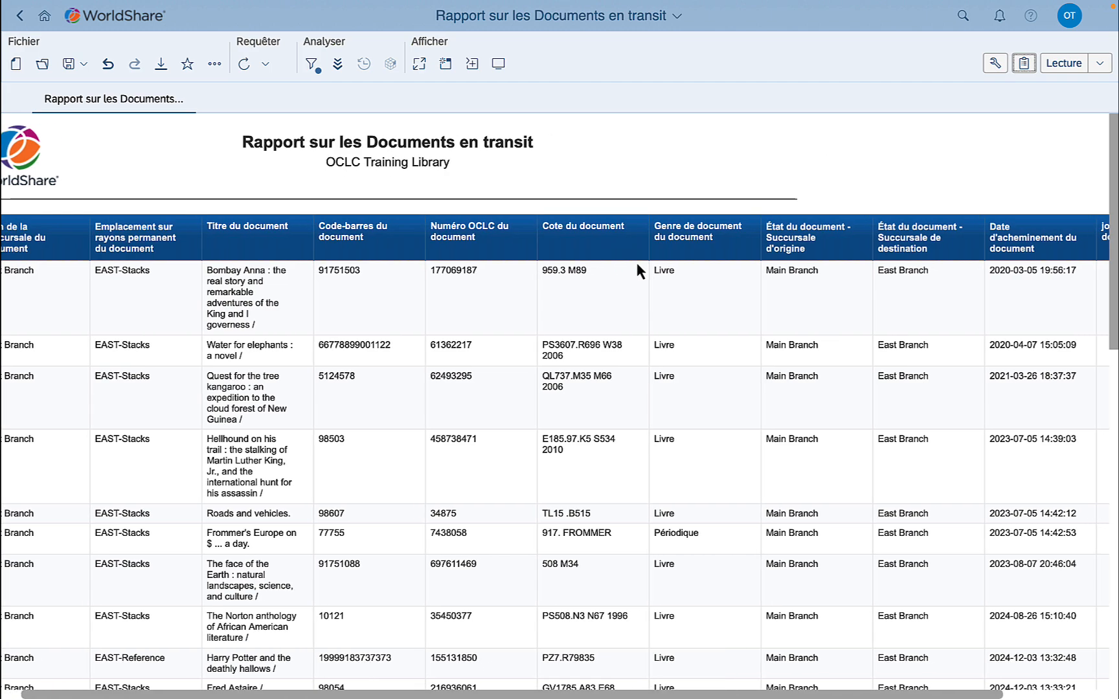
scroll(636, 262, "left", 5)
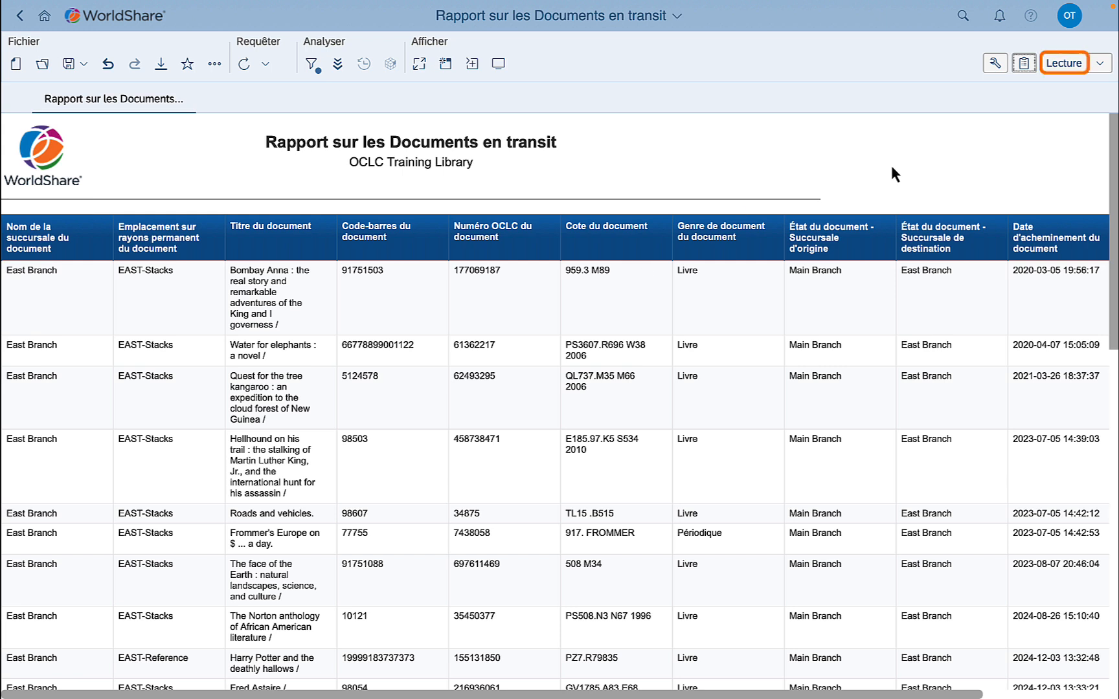
left_click(1098, 65)
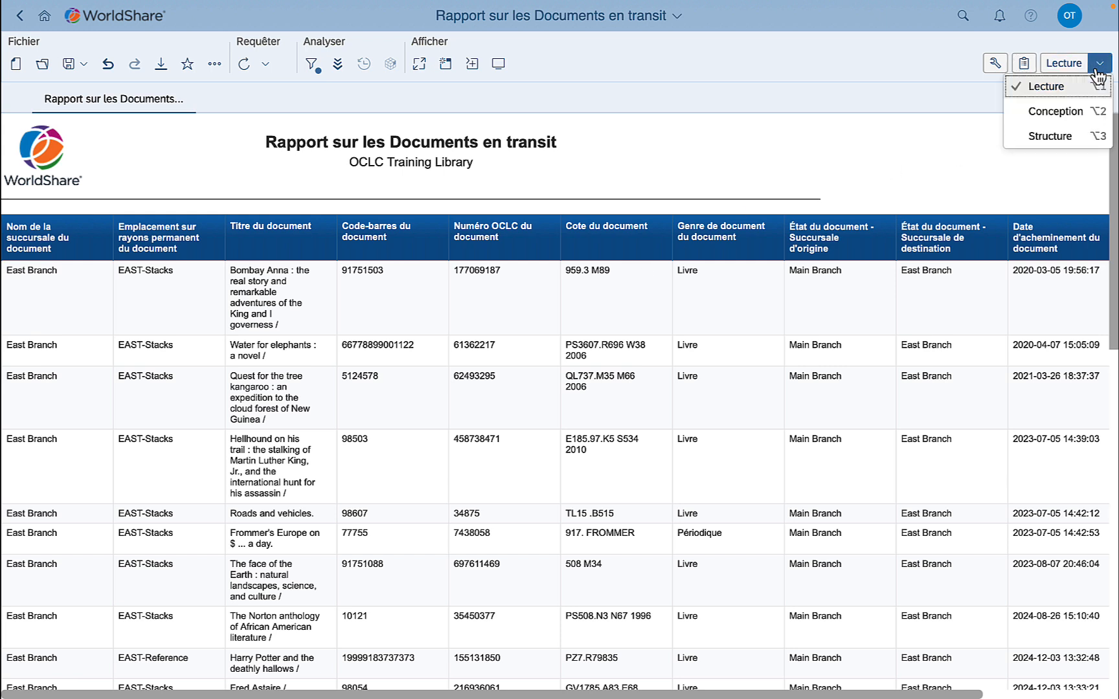
left_click(1062, 112)
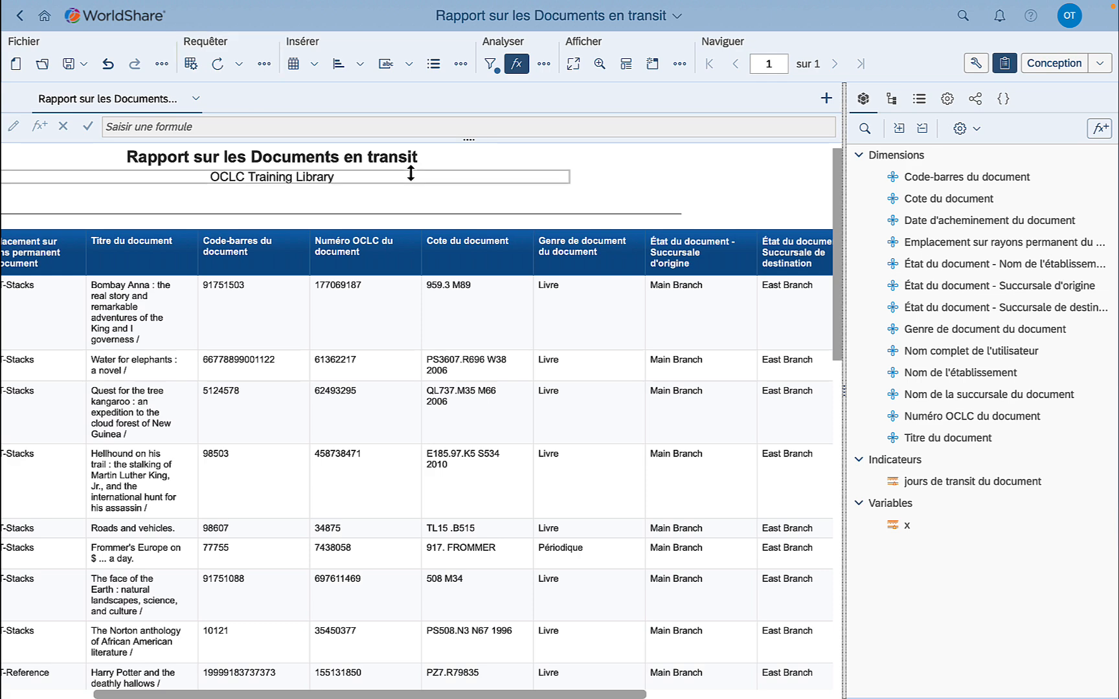
Add État du document - Raison de l'acheminement to the query's result objects and run the query with the same prompt dates.
left_click(192, 65)
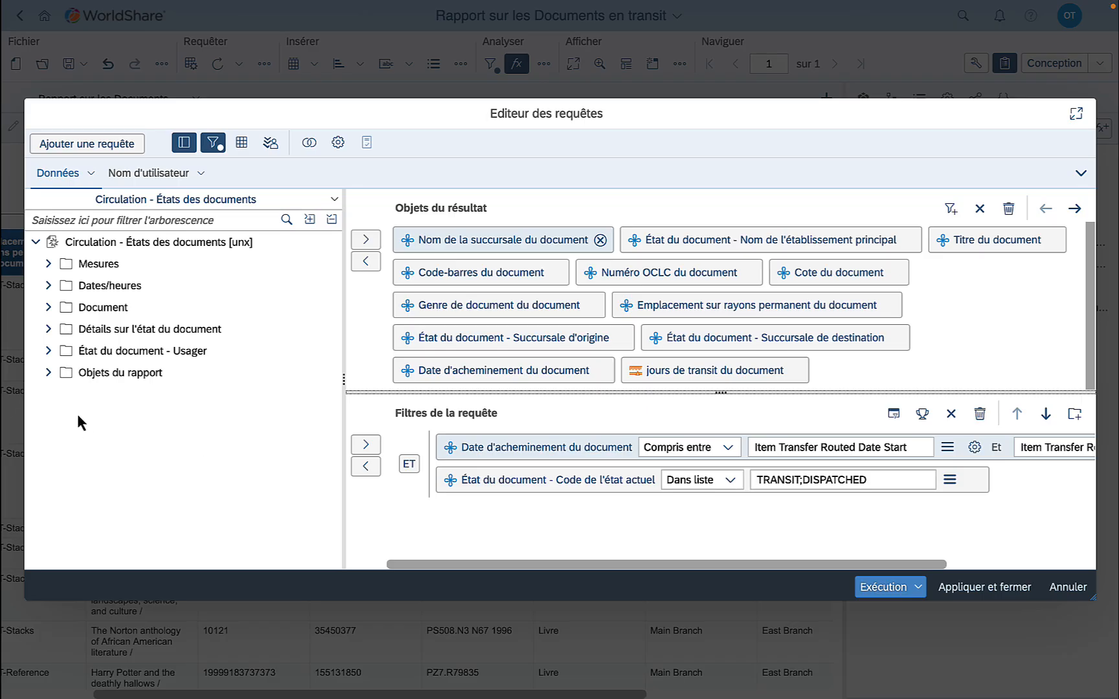
left_click(49, 329)
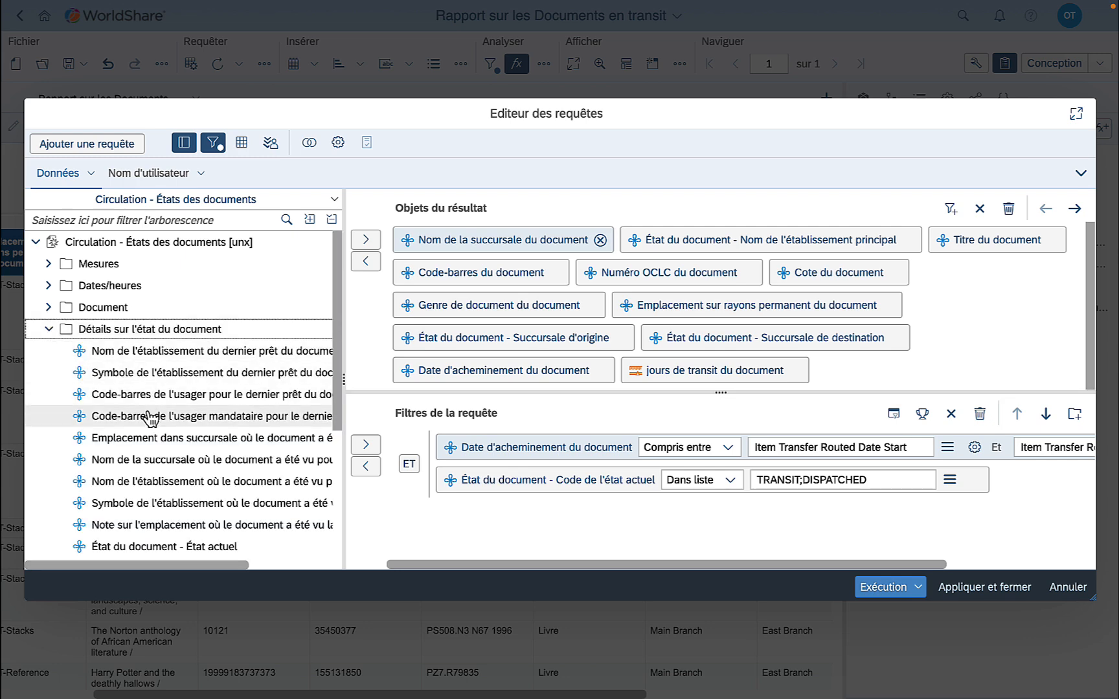
scroll(150, 418, "down", 5)
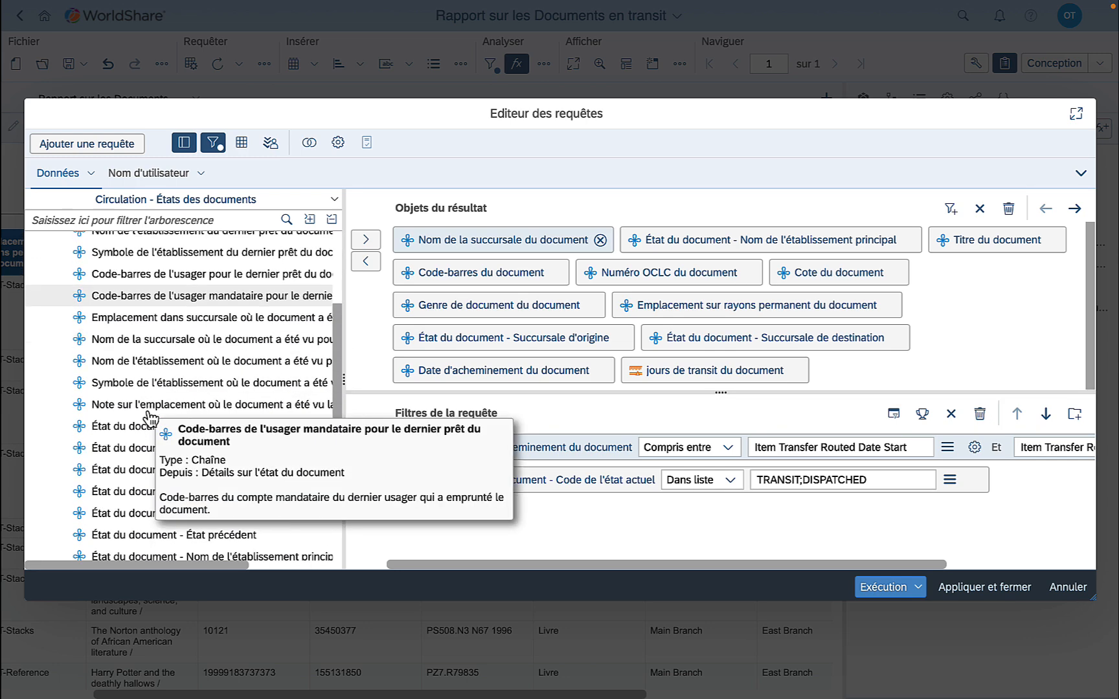
scroll(150, 418, "down", 2)
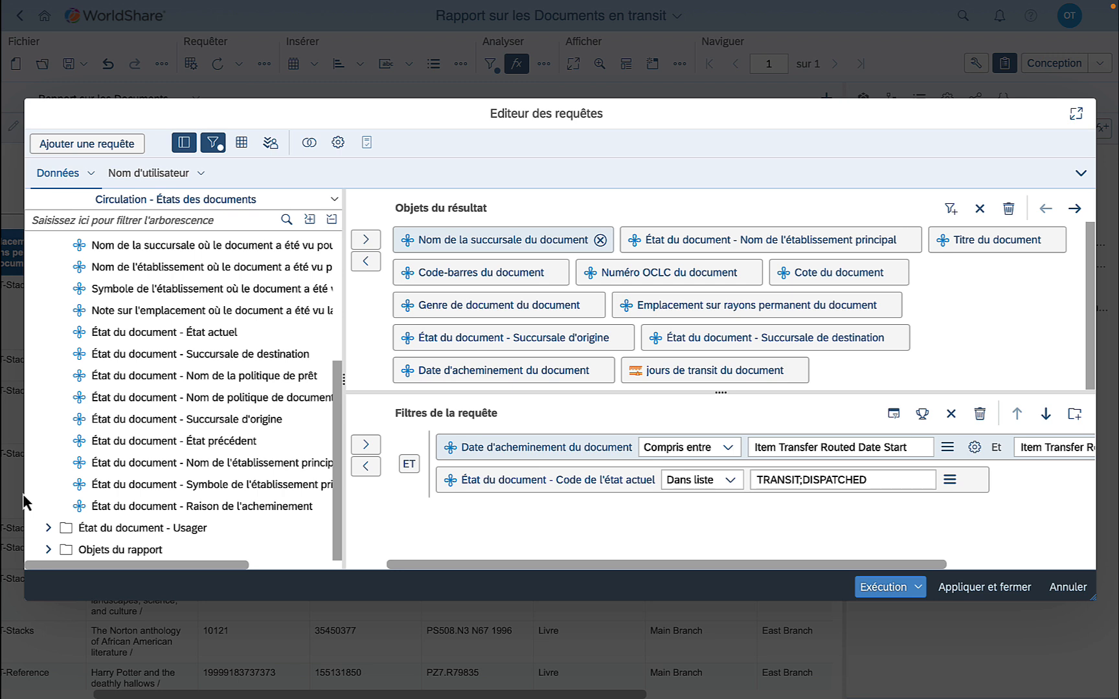
left_click(163, 505)
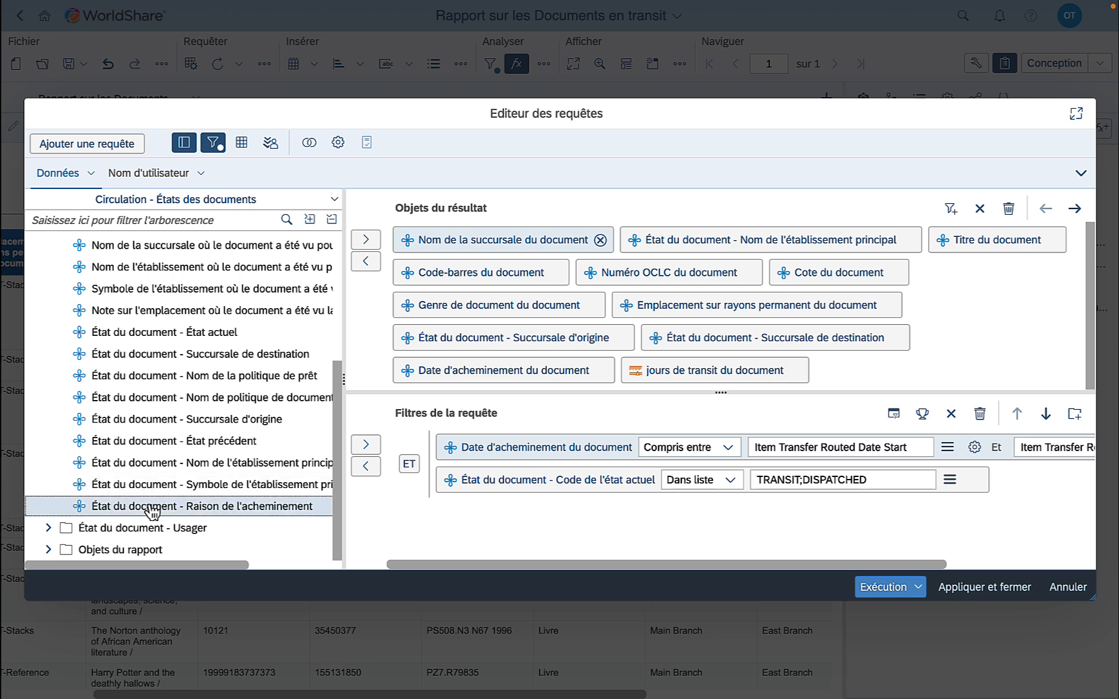
left_click(366, 240)
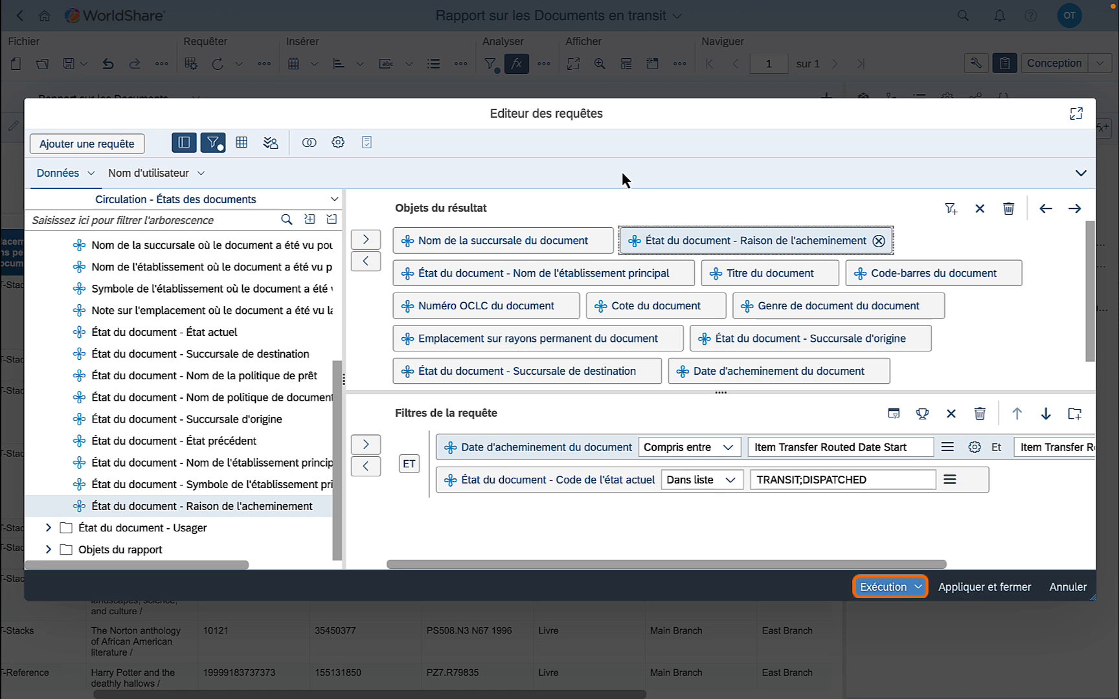
left_click(882, 588)
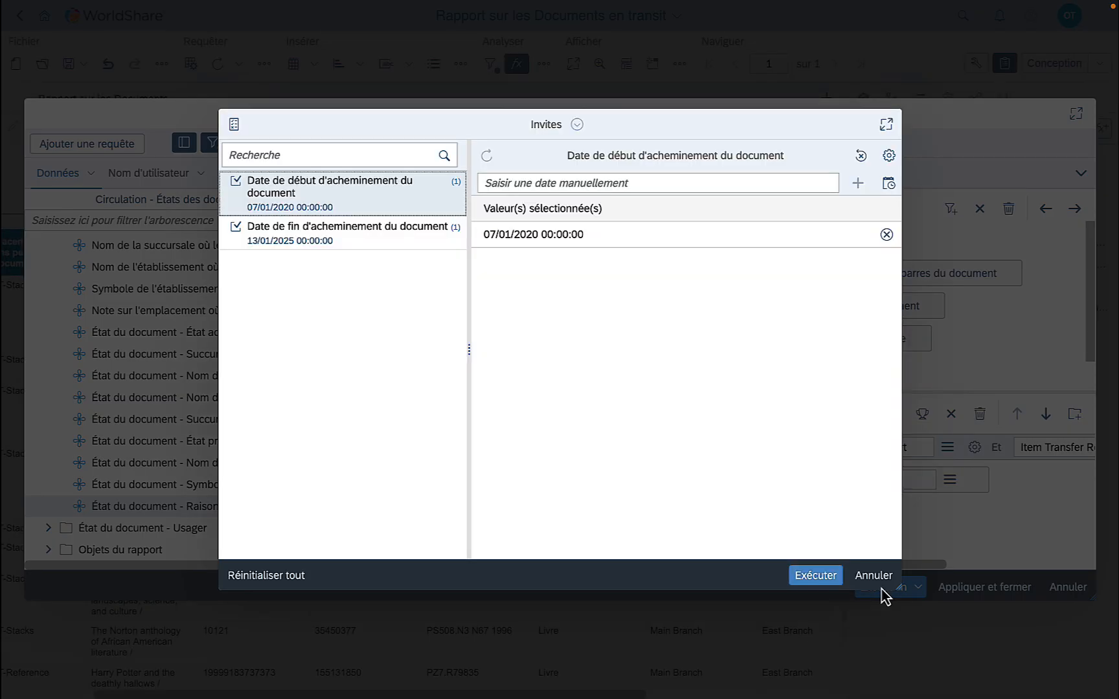
left_click(821, 581)
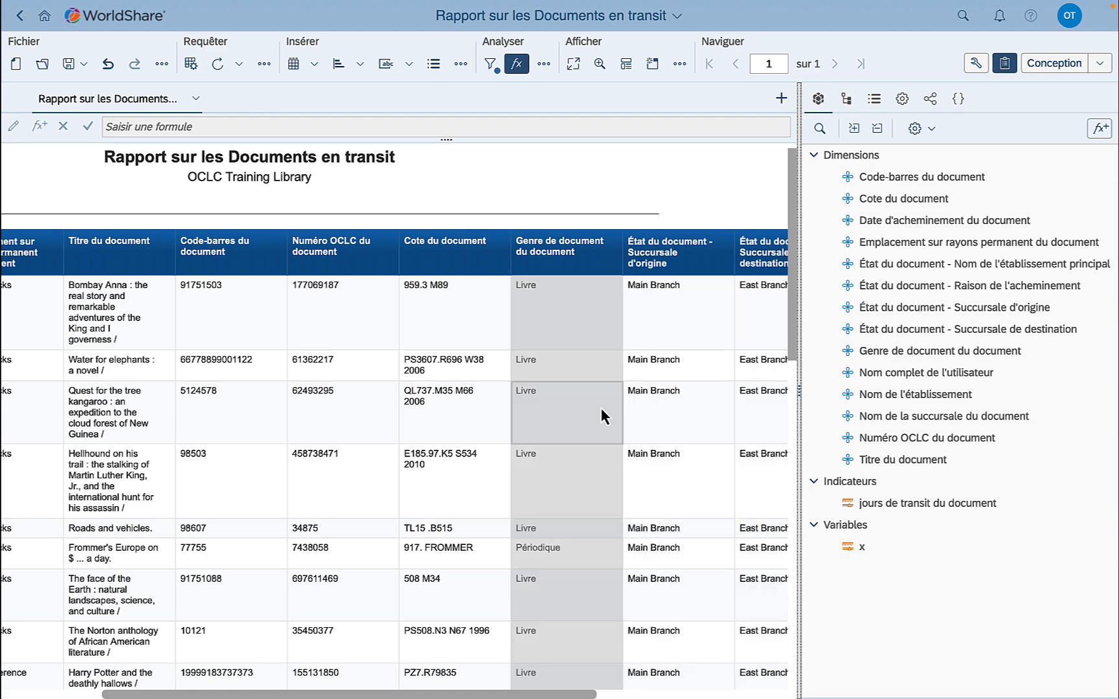
Try to place the État du document - Raison de l'acheminement dimension directly beside the Date d'acheminement du document column.
scroll(600, 408, "right", 5)
scroll(601, 409, "down", 3)
scroll(601, 409, "up", 3)
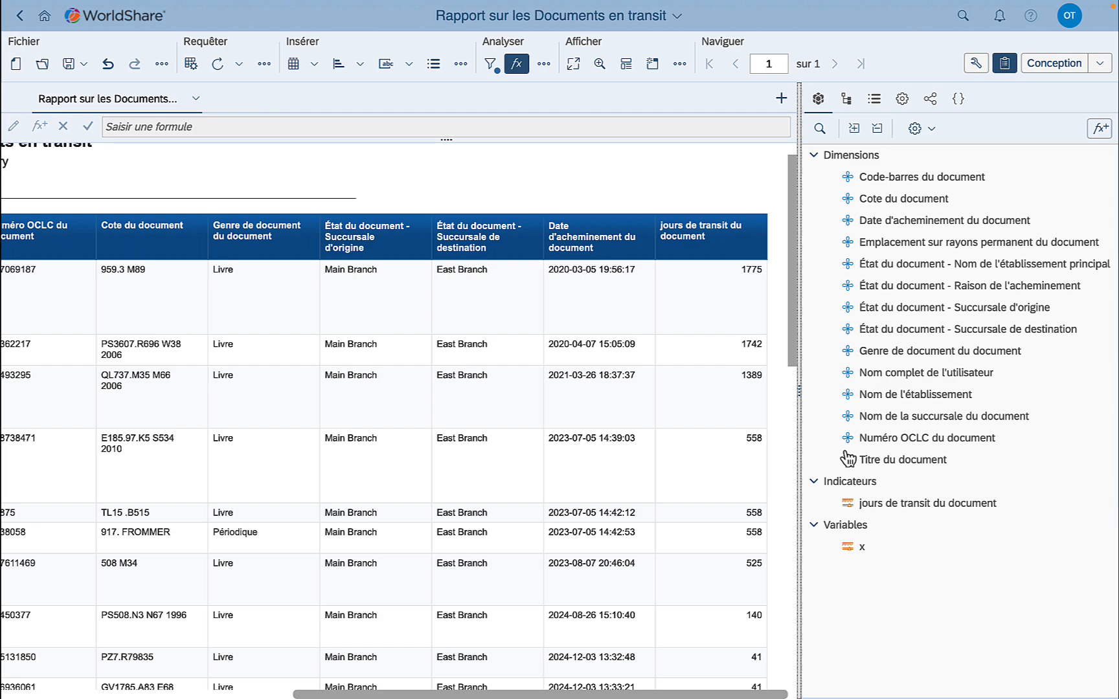
left_click_drag(909, 291, 621, 229)
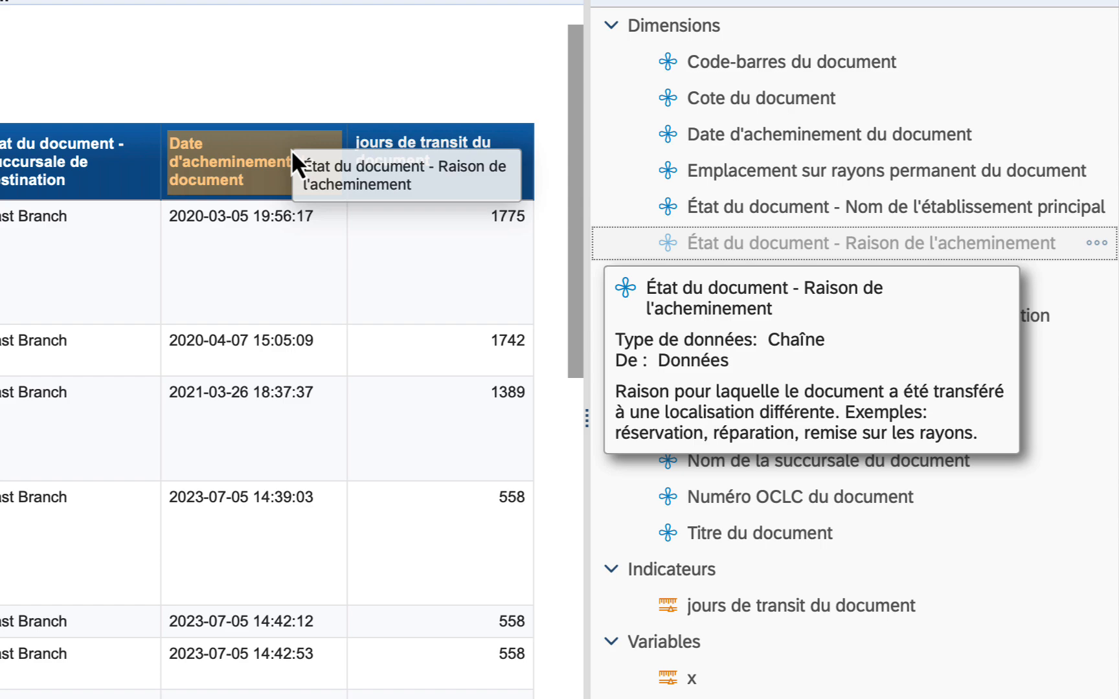
left_click_drag(291, 150, 344, 157)
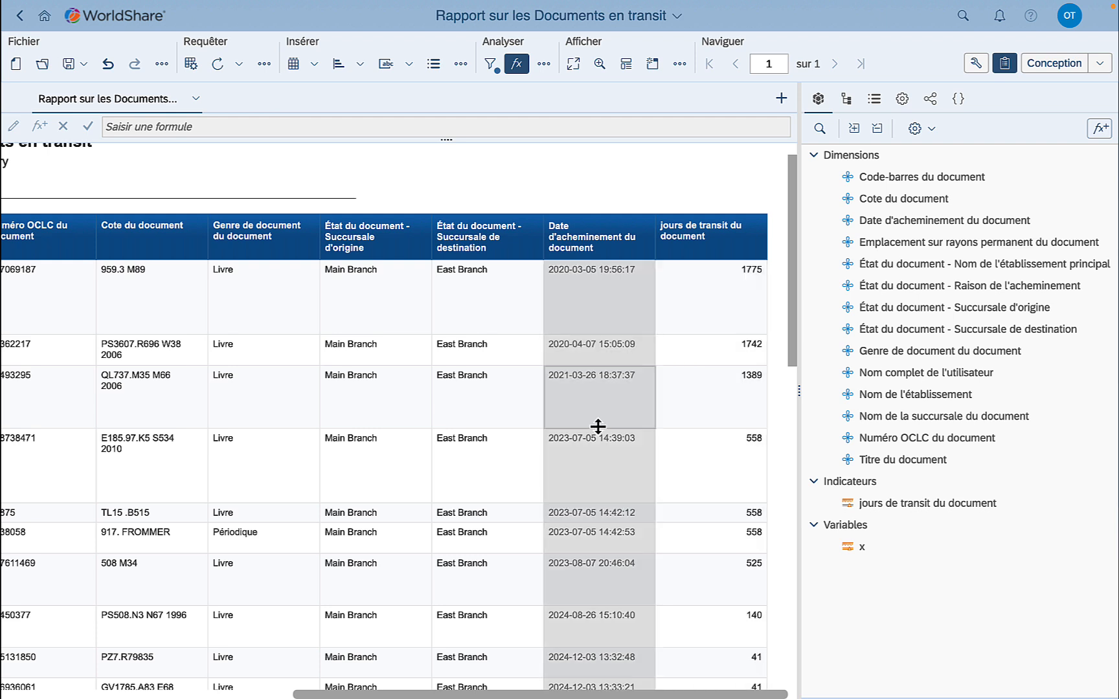
Insert a column to the right of Date d'acheminement du document and fill it with État du document - Raison de l'acheminement.
right_click(638, 225)
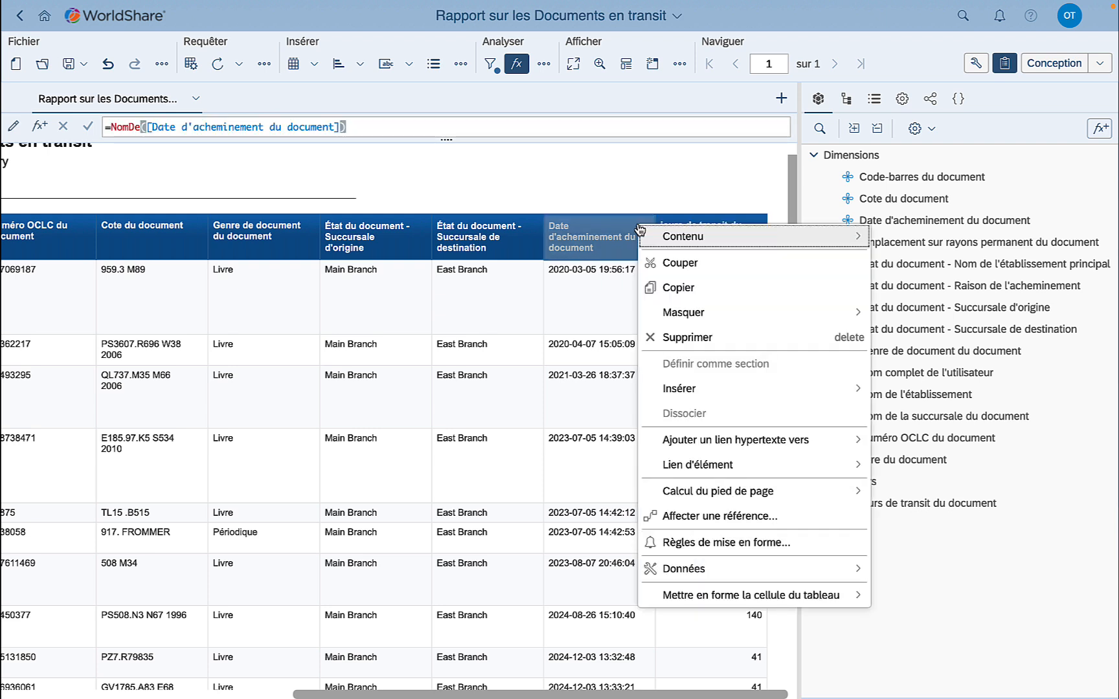
mouse_move(674, 390)
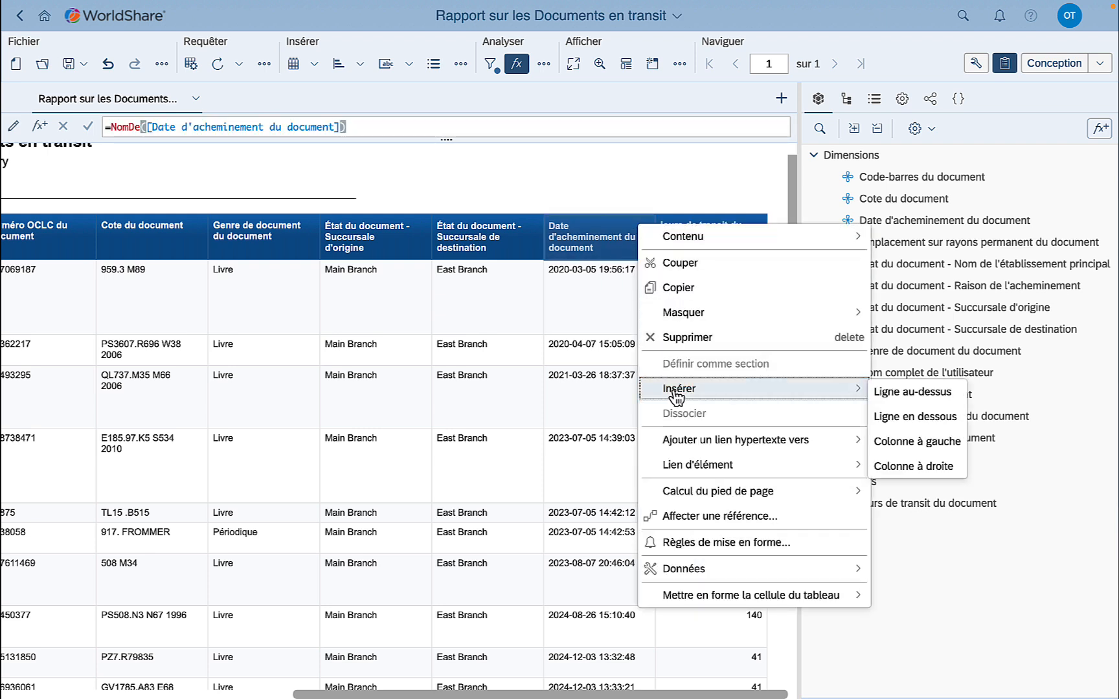
left_click(890, 470)
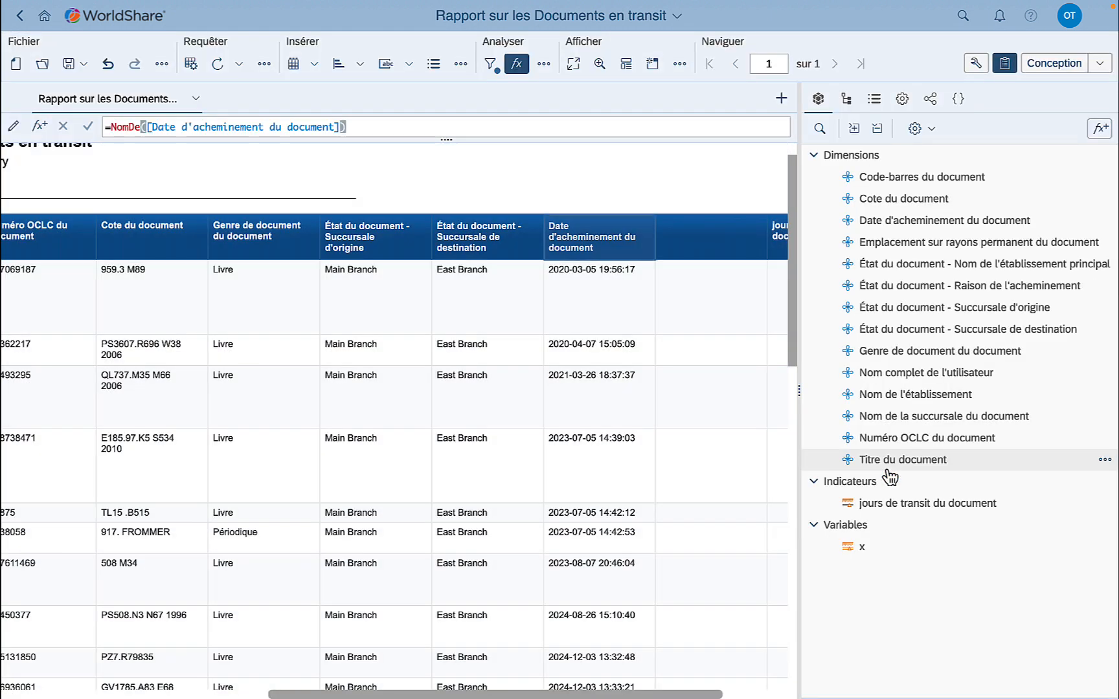
left_click_drag(958, 283, 628, 200)
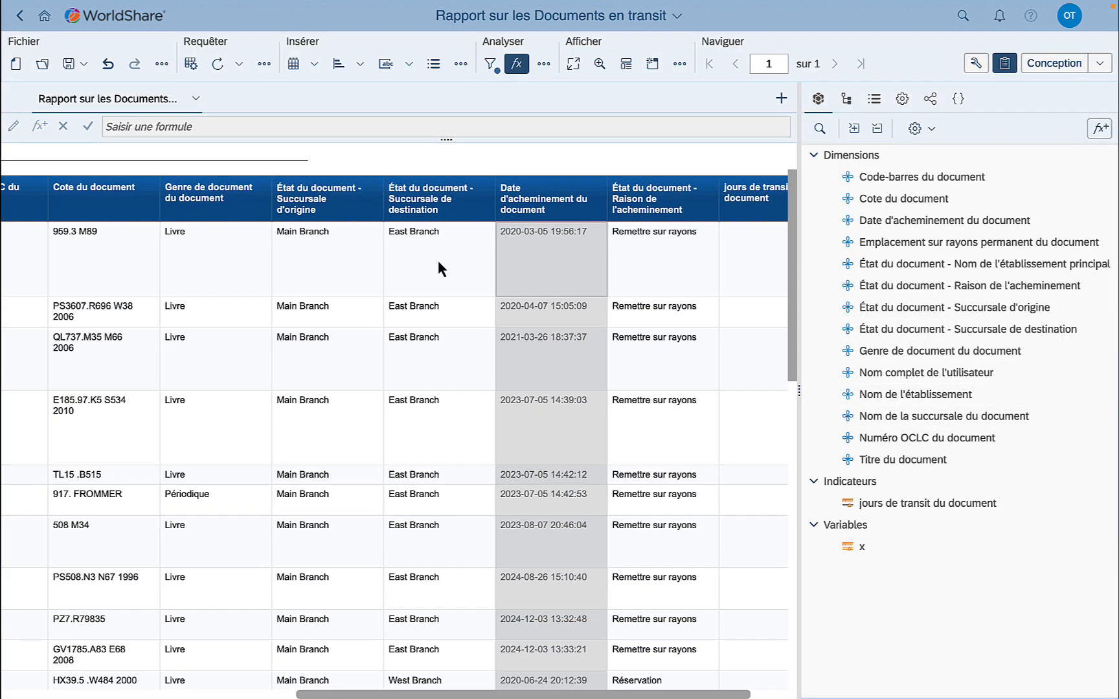
Delete the Numéro OCLC du document column from the report table.
scroll(441, 270, "left", 2)
scroll(438, 262, "left", 6)
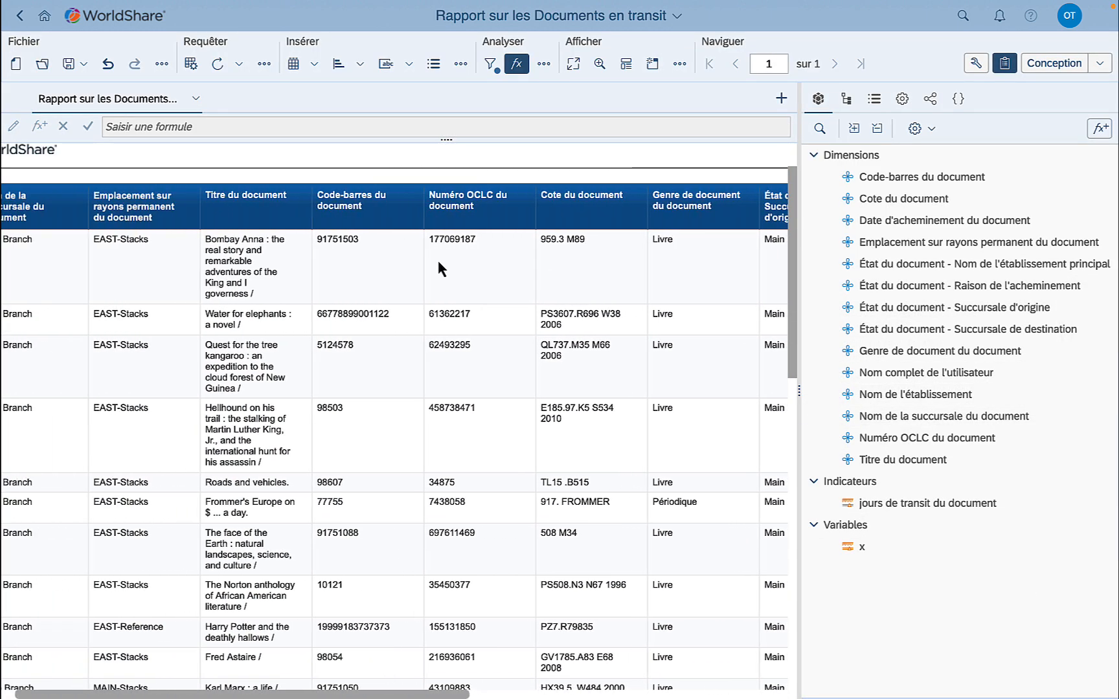
left_click(438, 262)
left_click(500, 262)
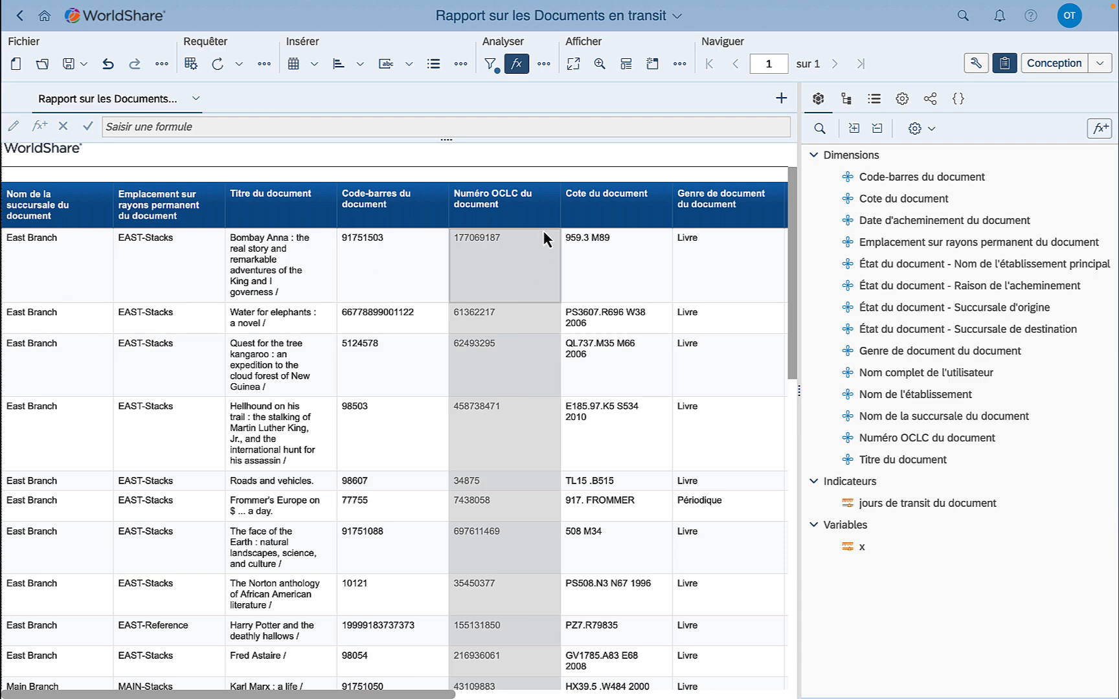
left_click(534, 248)
right_click(533, 248)
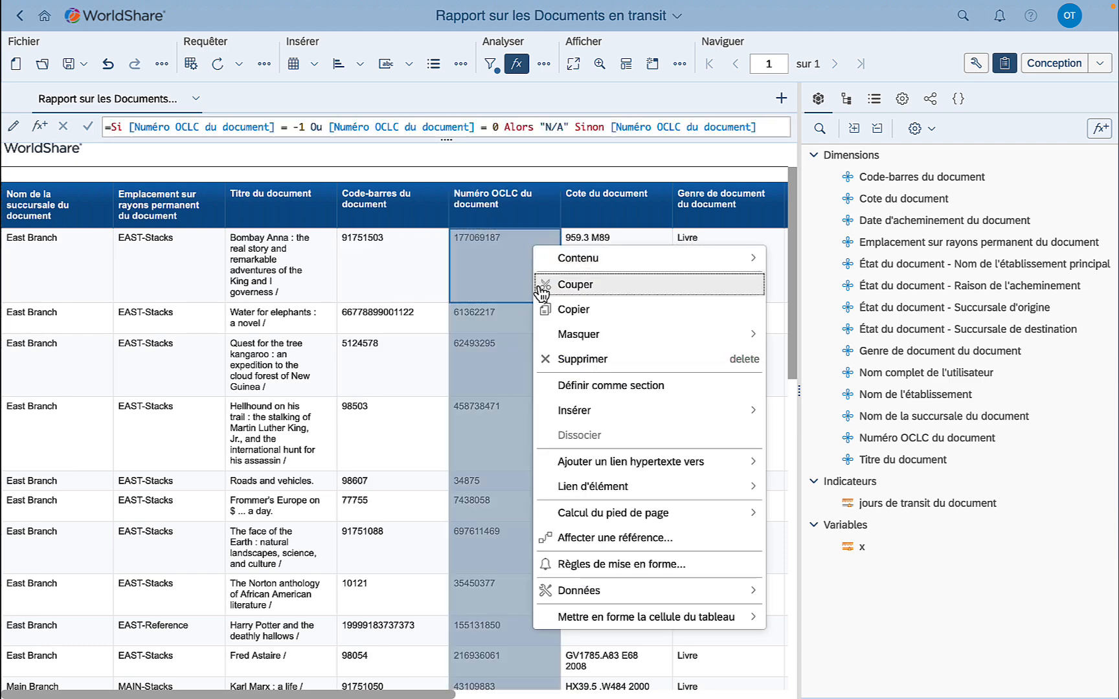
left_click(573, 358)
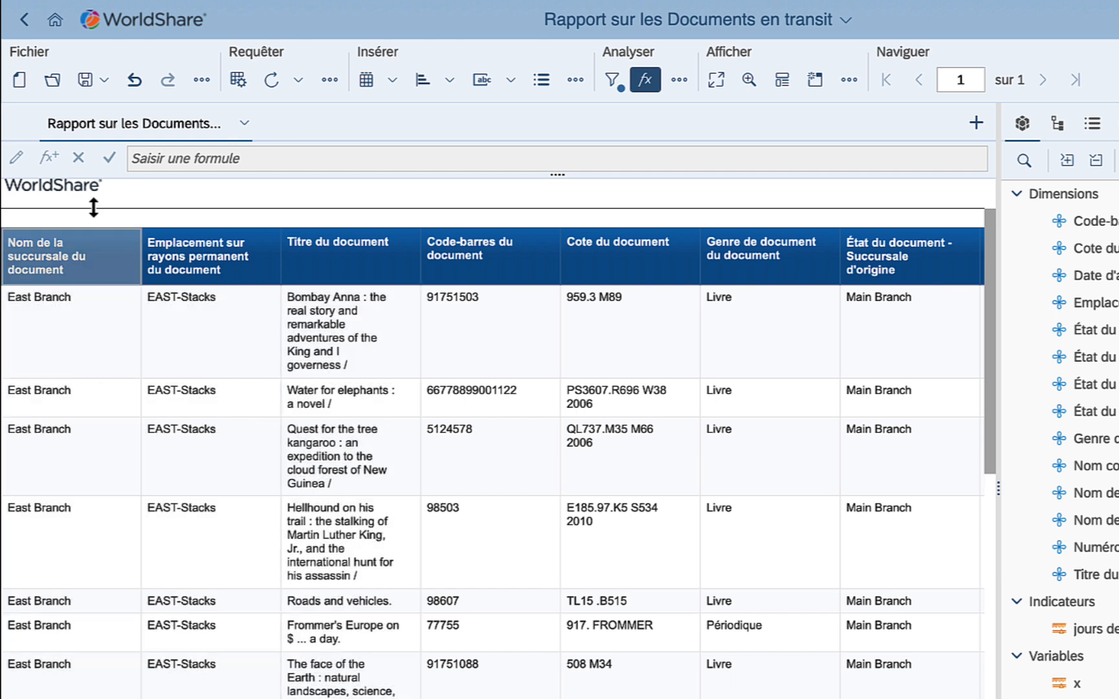
left_click(104, 81)
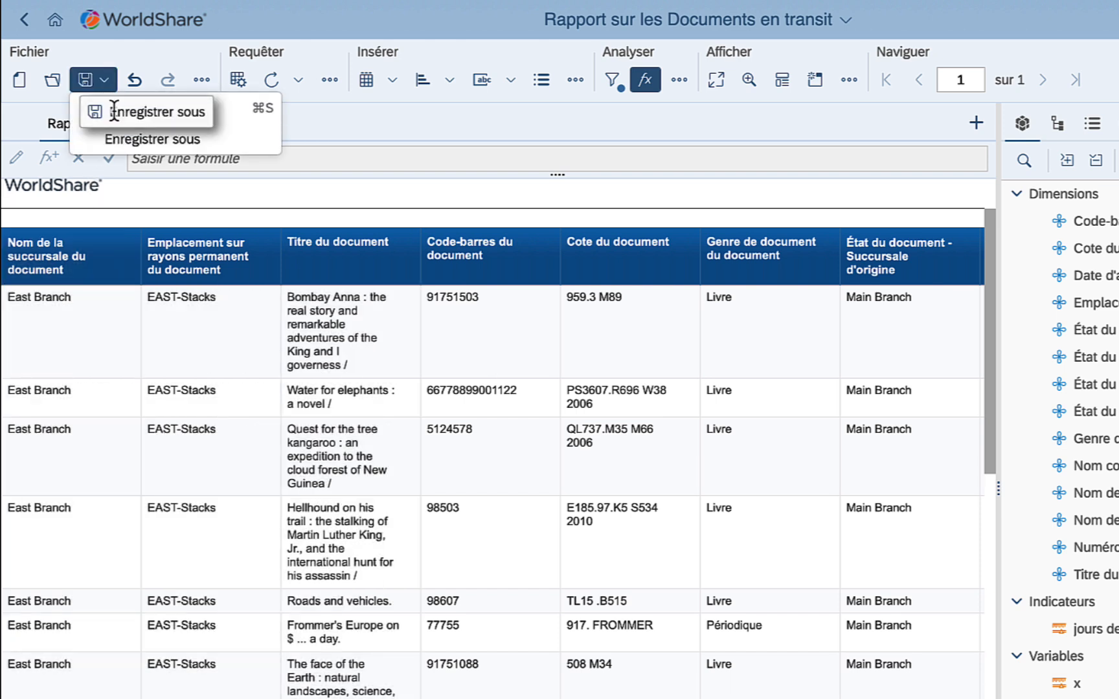
left_click(354, 124)
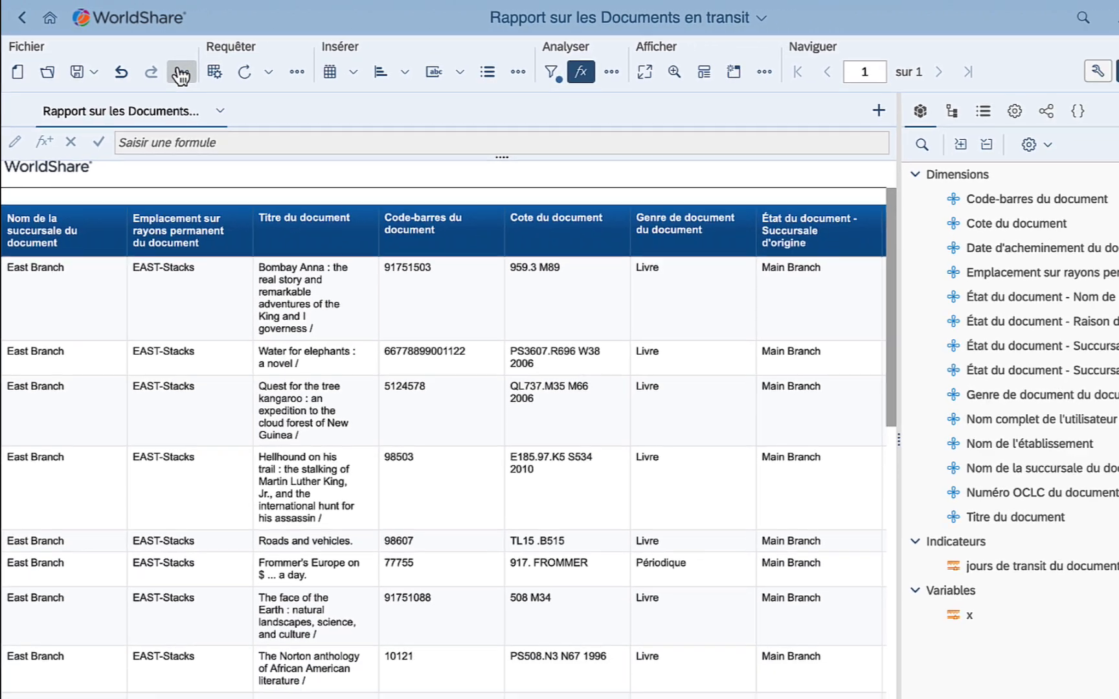
left_click(180, 73)
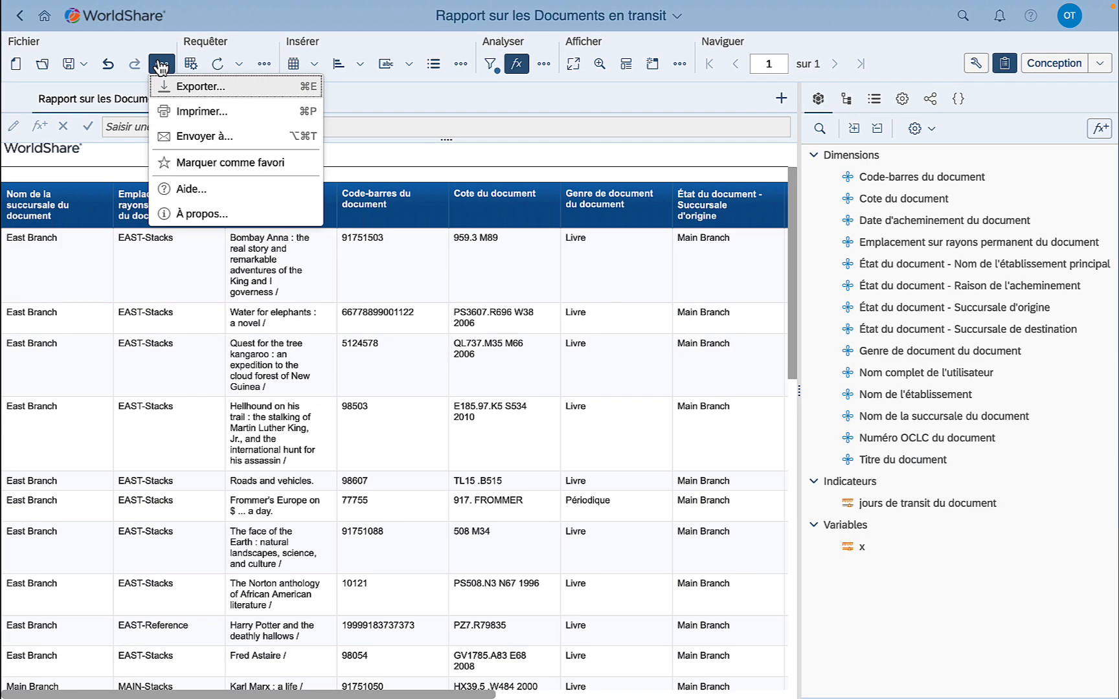